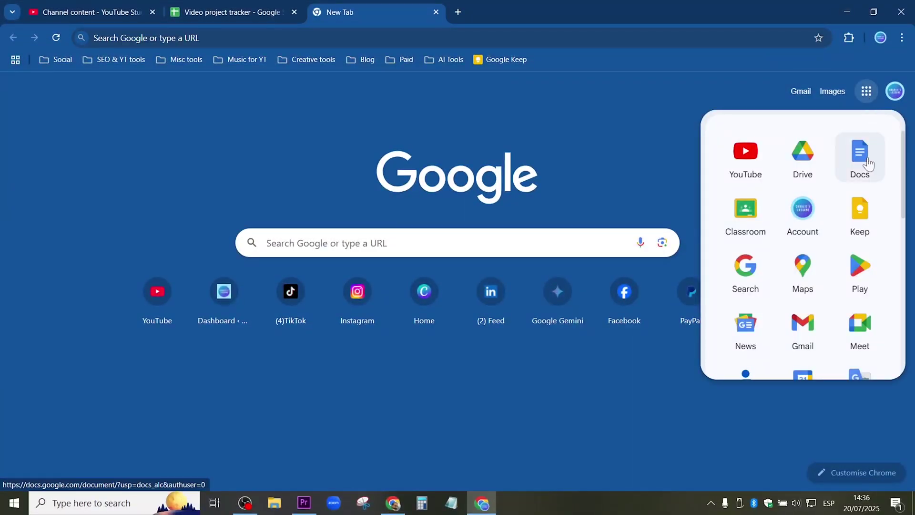
Launch Google Docs from the Google apps list and start a blank document
click(867, 163)
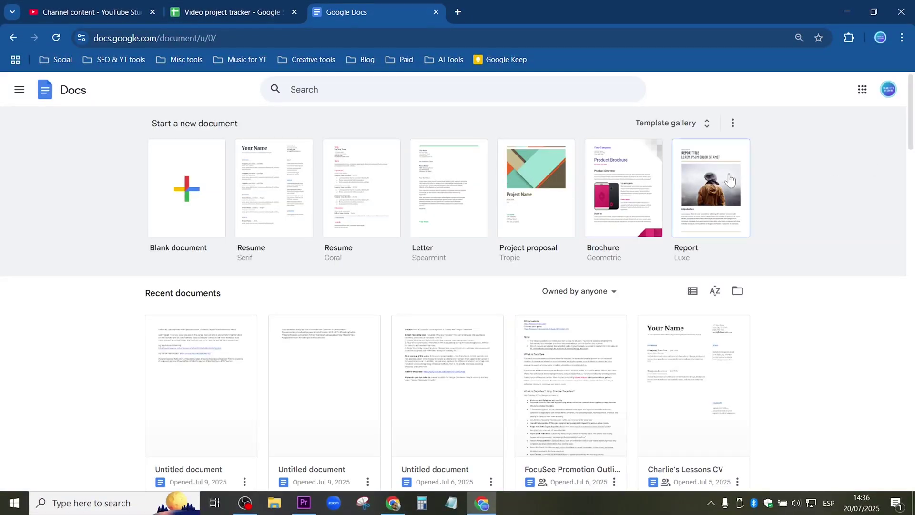
click(186, 219)
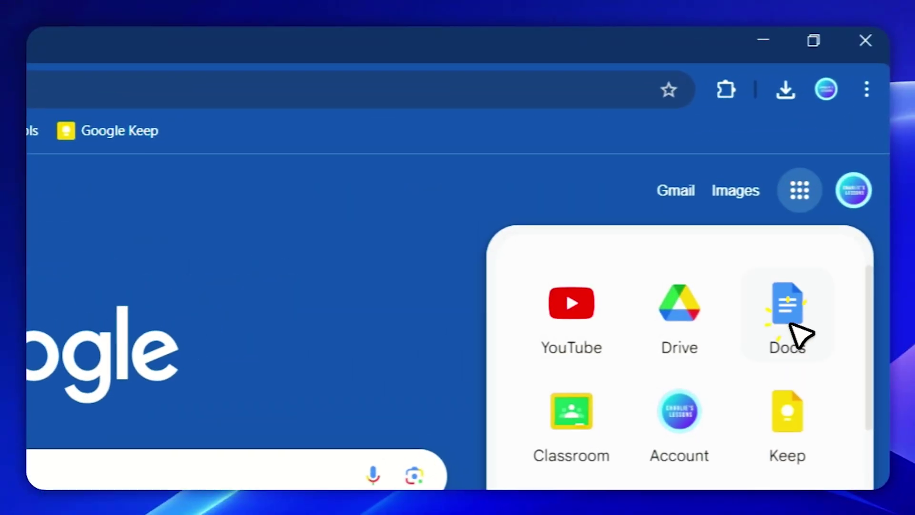
Create a blank Google Doc and begin typing the greeting 'Hello my name is' and a name
click(791, 324)
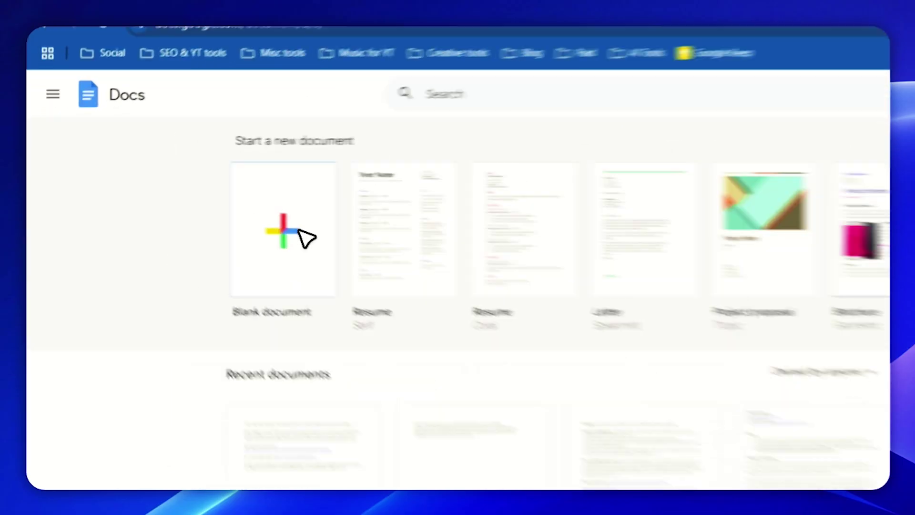
click(299, 230)
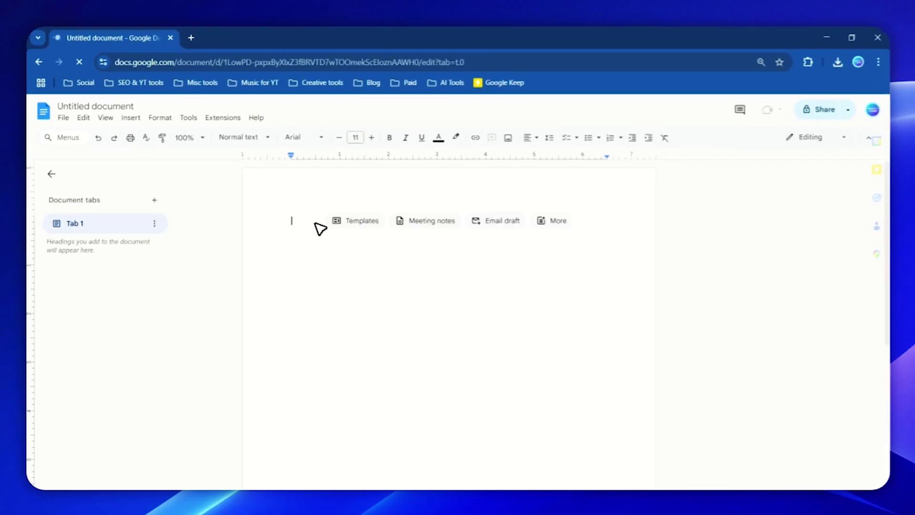
text(Hello my name is Ch)
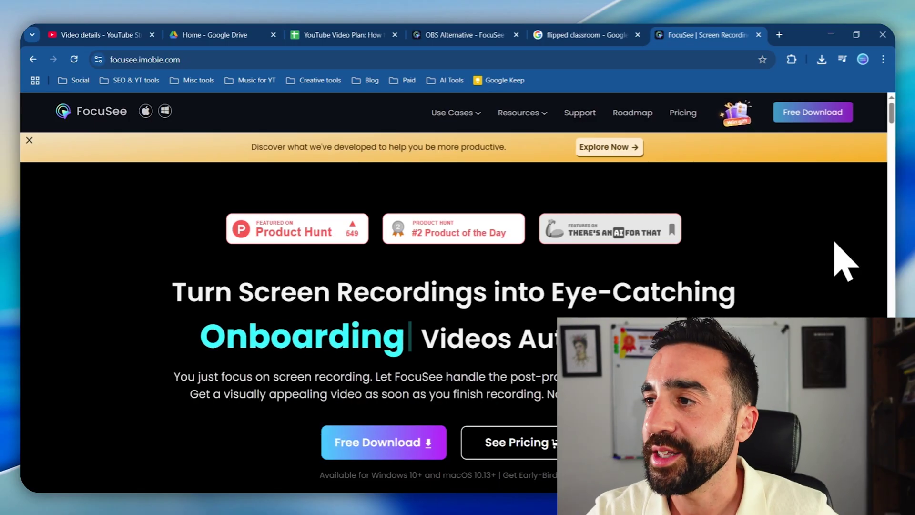
Download FocuSee with the Free Download button on focusee.imobie.com
click(786, 116)
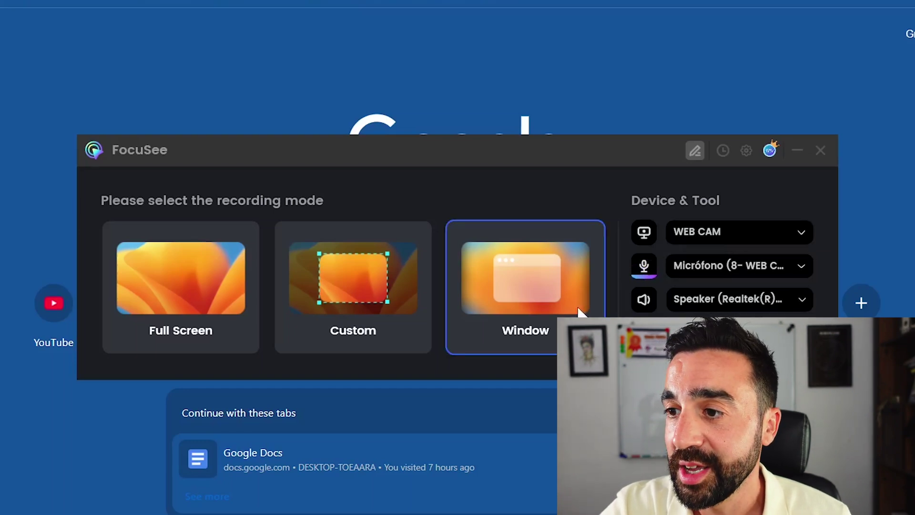
Choose the Window recording mode and confirm the Chrome window as the recording area
click(547, 298)
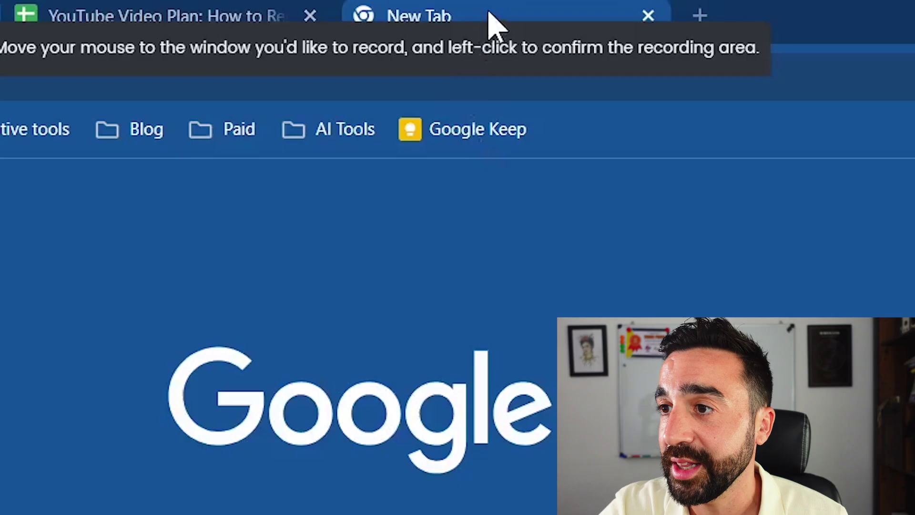
click(489, 15)
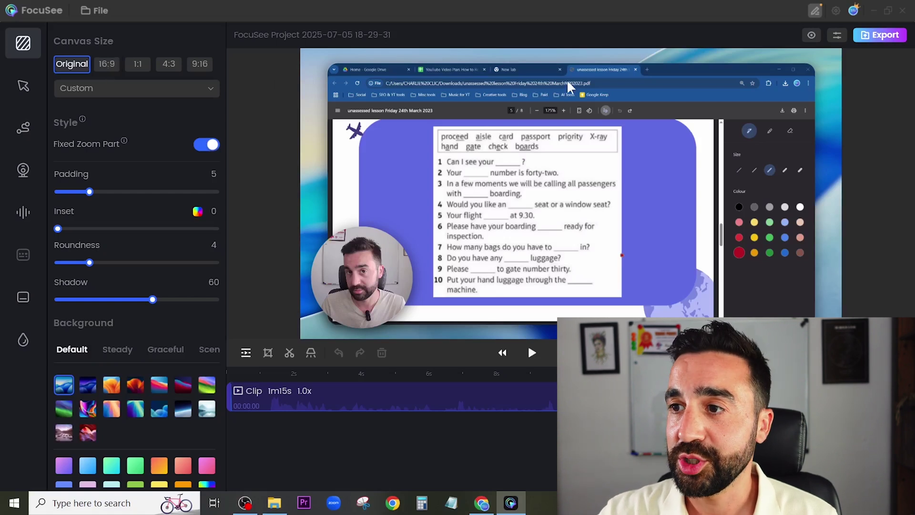
Glance at the canvas size presets, then try a solid green and a custom colour background
click(170, 90)
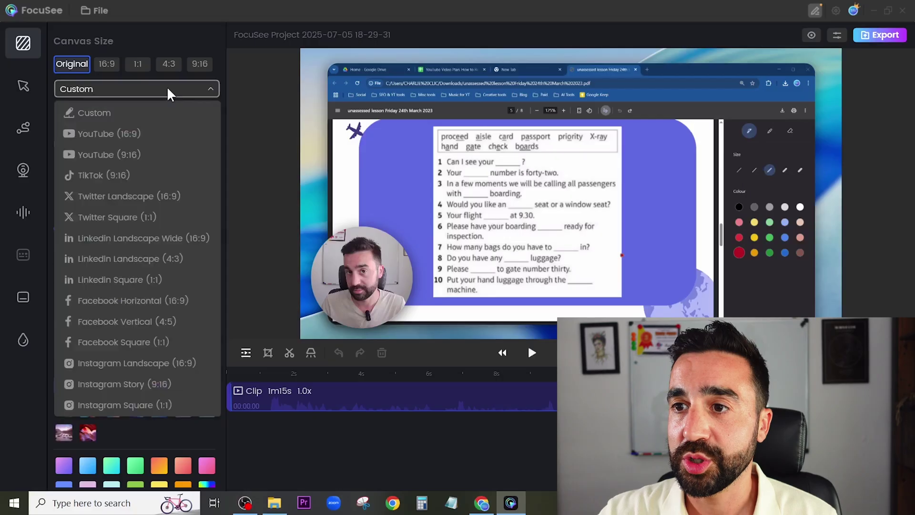
click(145, 100)
scroll(112, 322, down, 1)
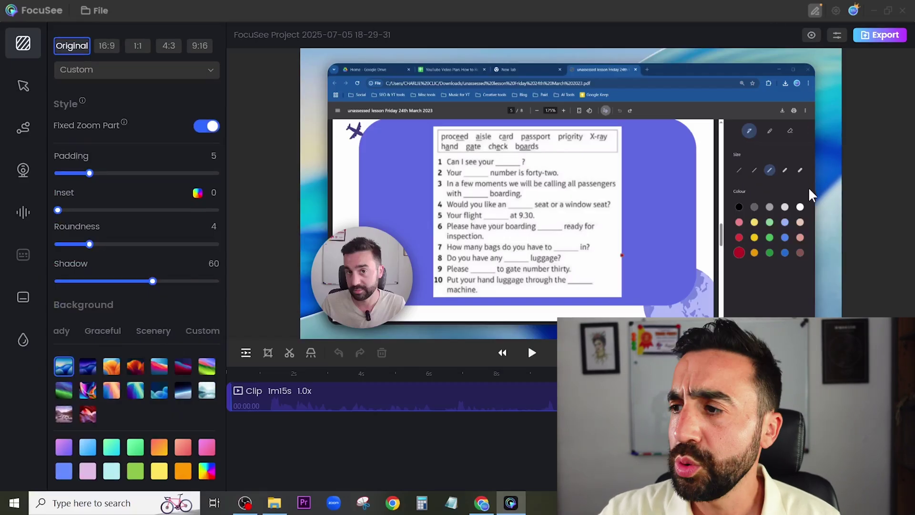
click(135, 453)
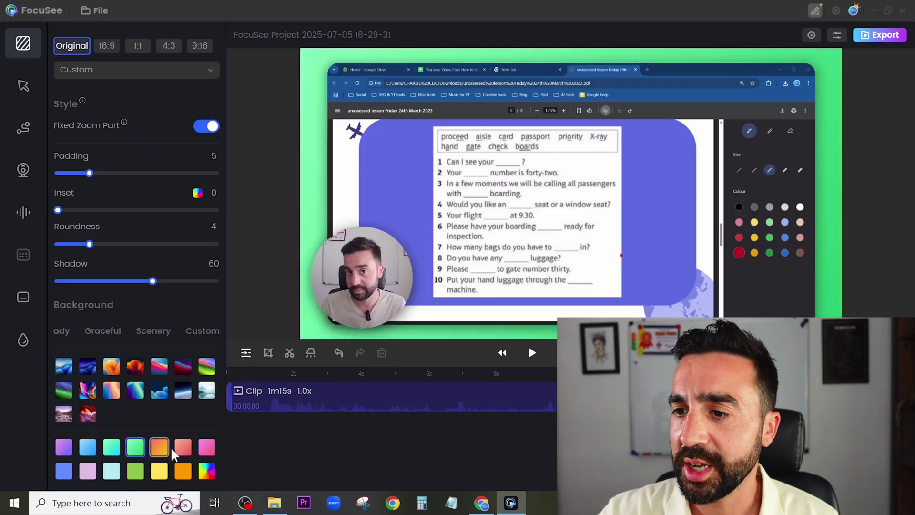
click(207, 473)
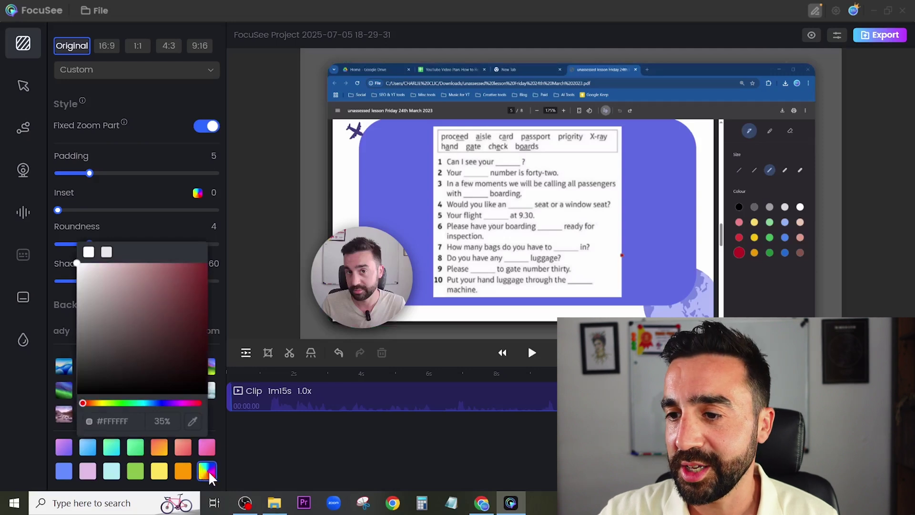
click(23, 86)
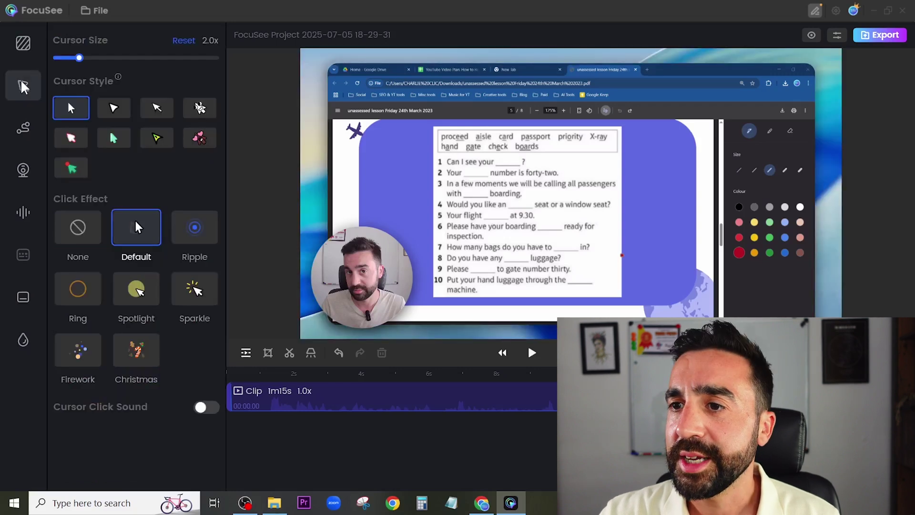
Use the Sparkle click effect and the second cursor style, and enable cursor click sounds
click(202, 296)
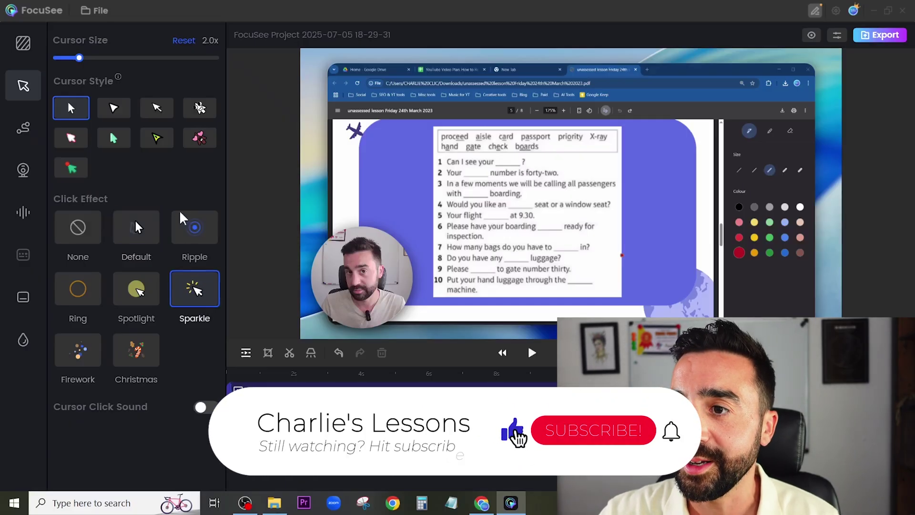
click(116, 113)
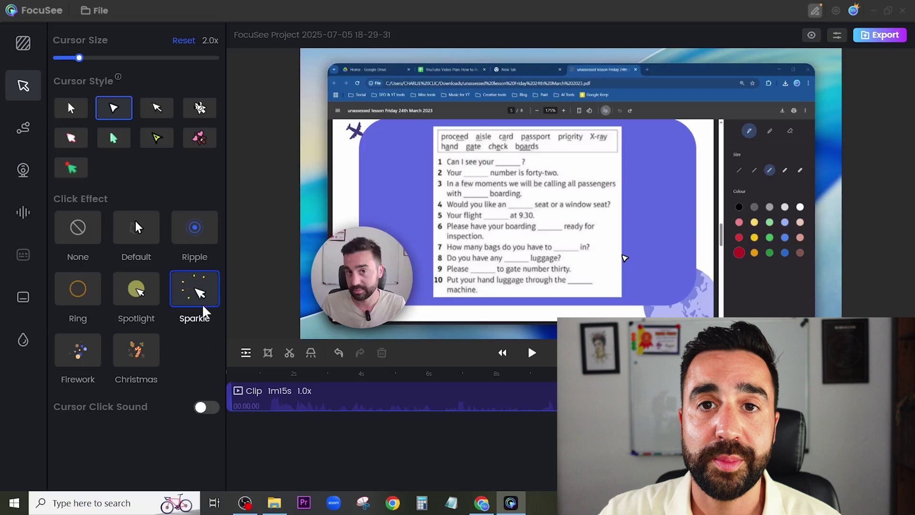
click(206, 408)
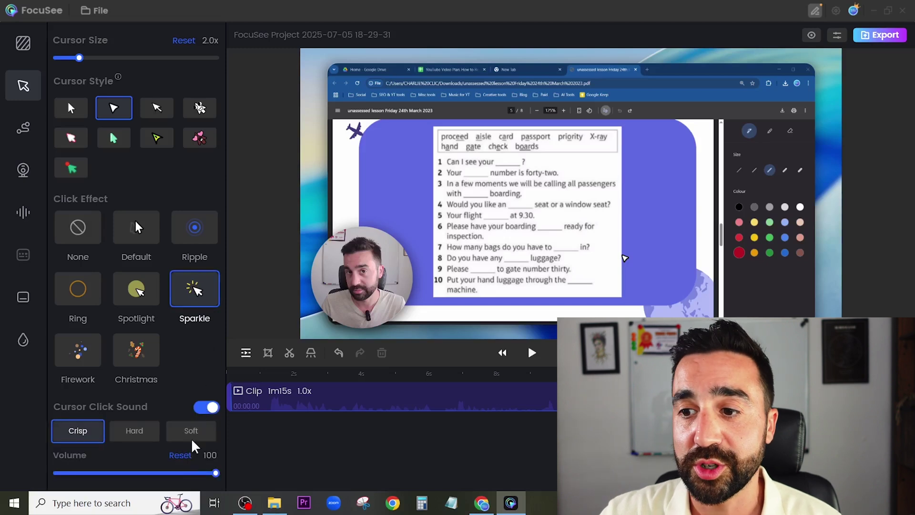
click(23, 127)
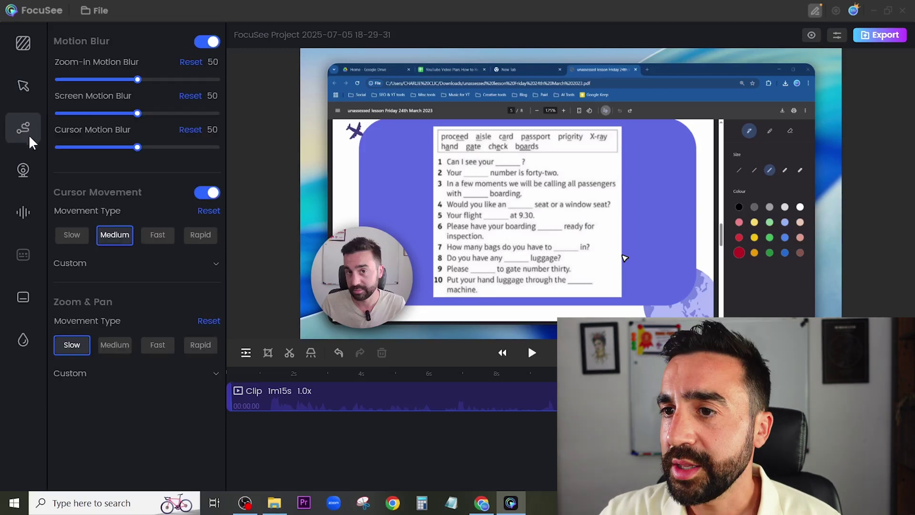
Set the Zoom & Pan movement type to Medium
click(123, 355)
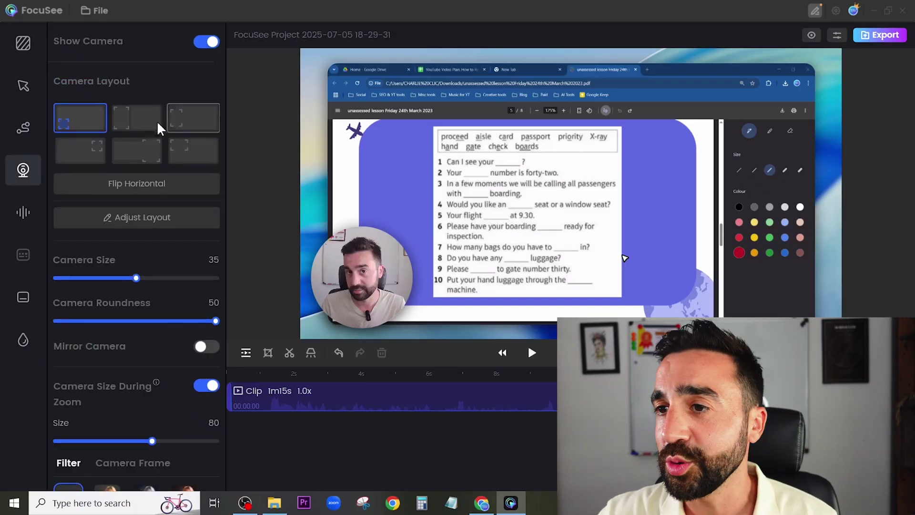
Preview camera layouts: beside, overlapping, circular top-right, and rectangular top-left
click(137, 126)
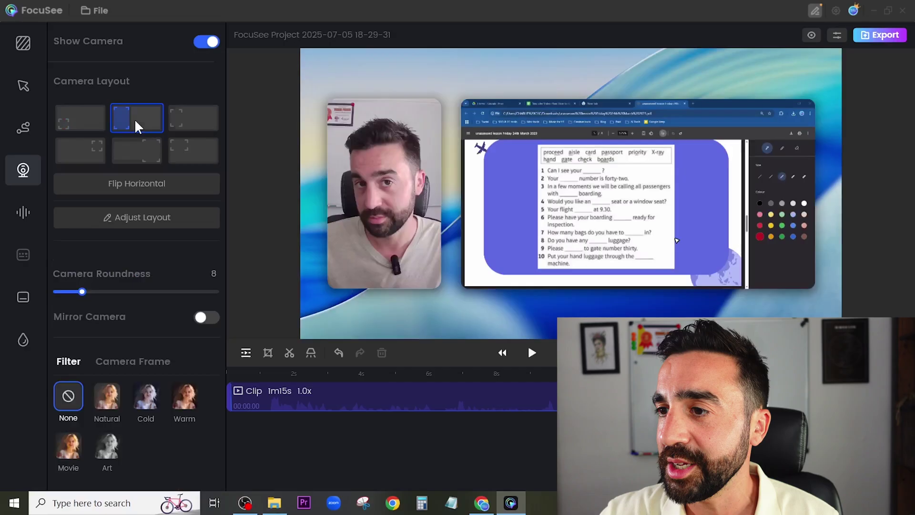
click(191, 125)
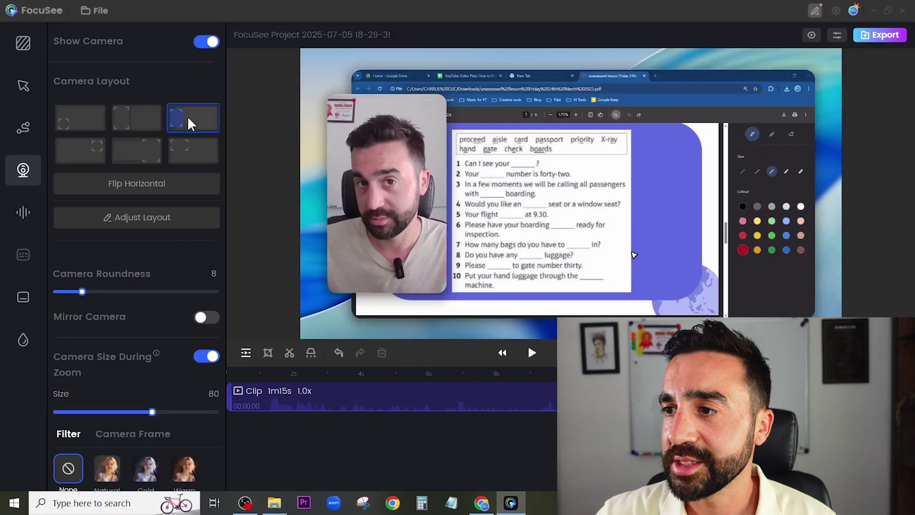
click(79, 149)
click(135, 153)
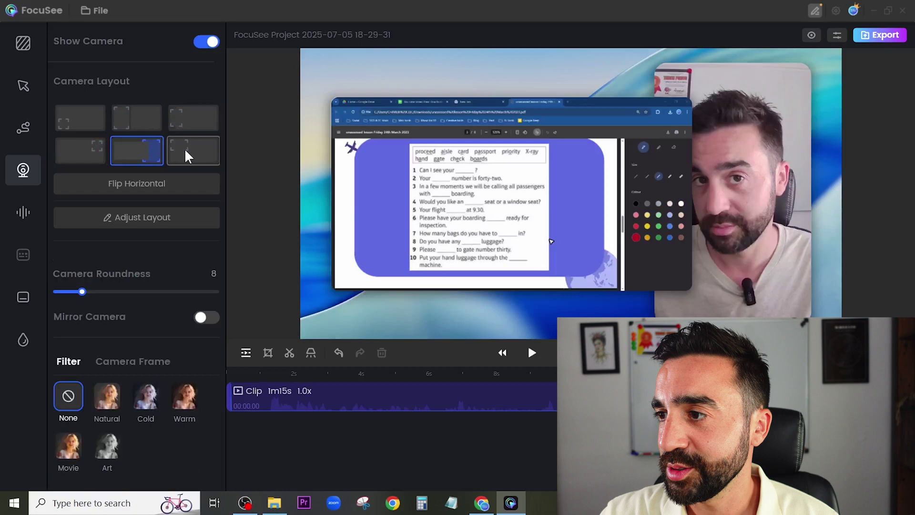
click(186, 156)
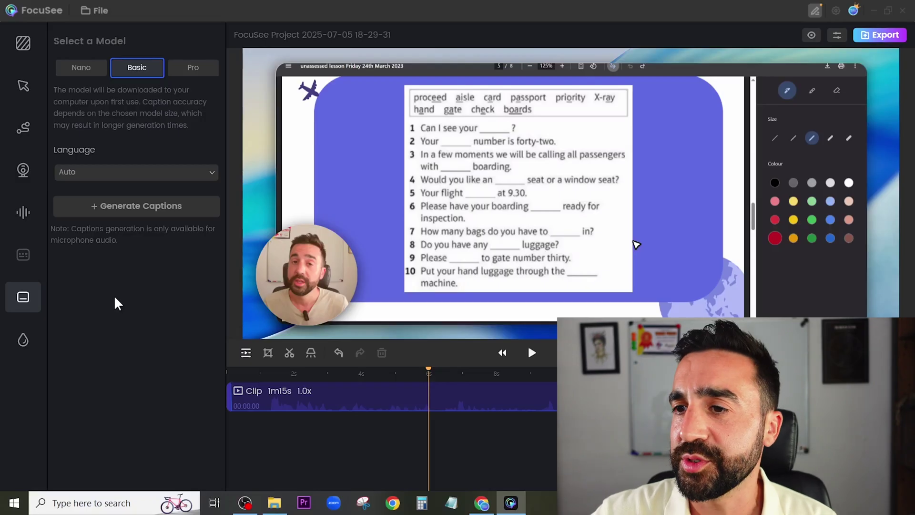
Generate captions, test the Middle and Top positions, keep Bottom, and raise font size to 20
click(136, 206)
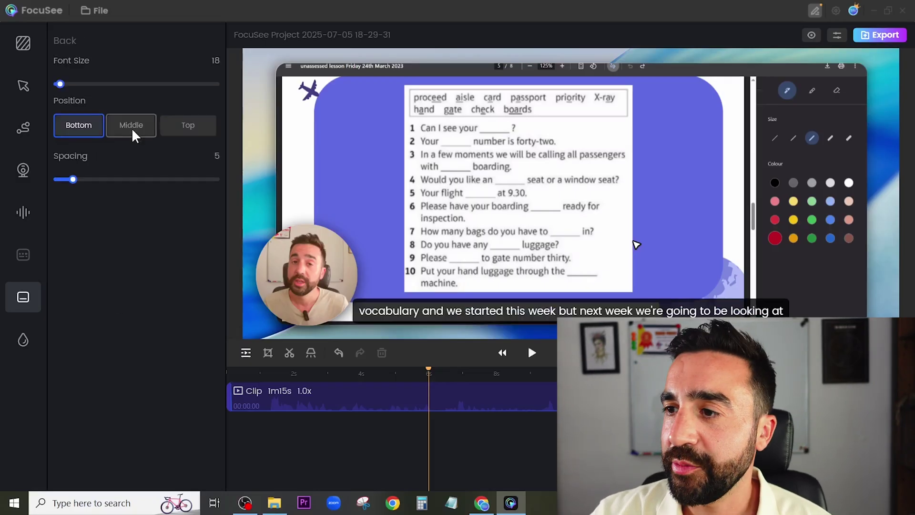
click(134, 135)
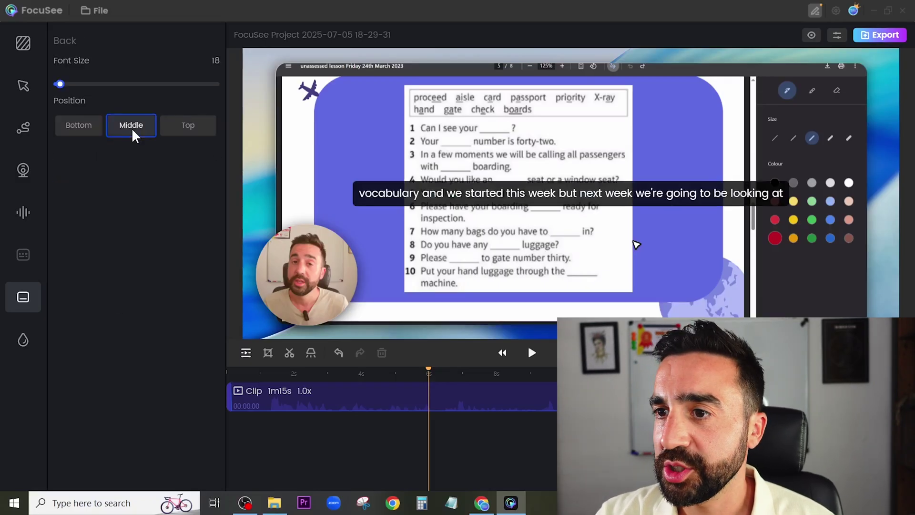
click(189, 134)
click(85, 129)
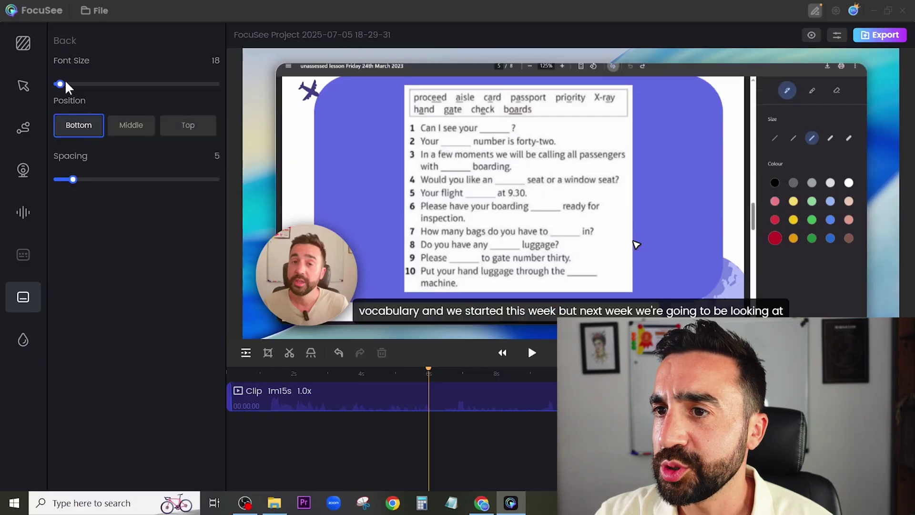
drag(63, 85, 70, 89)
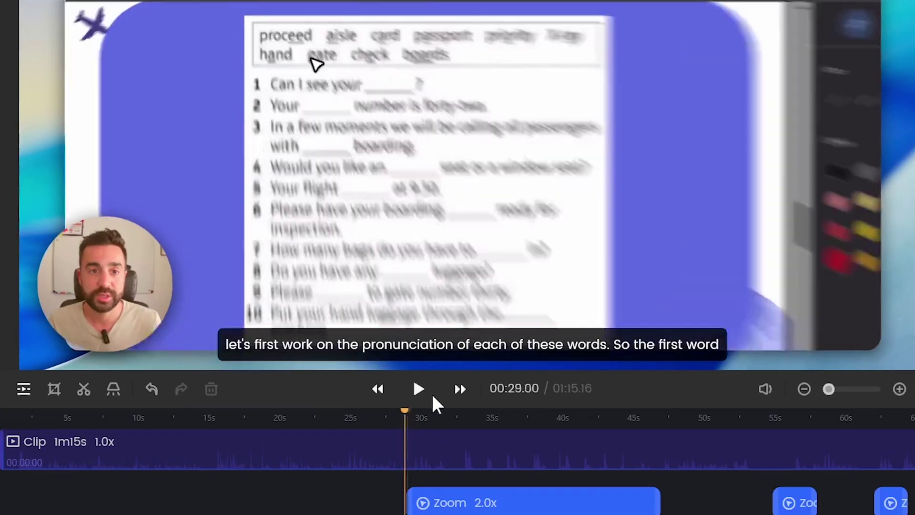
click(418, 389)
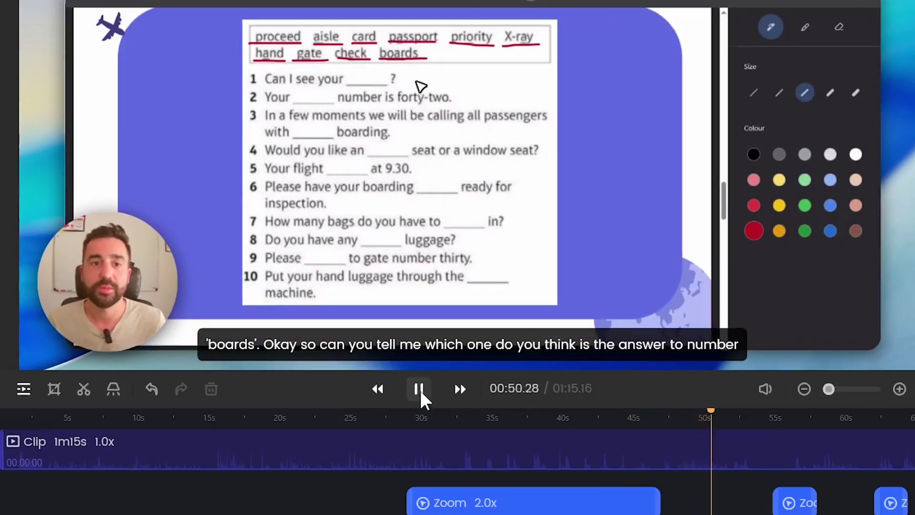
click(419, 388)
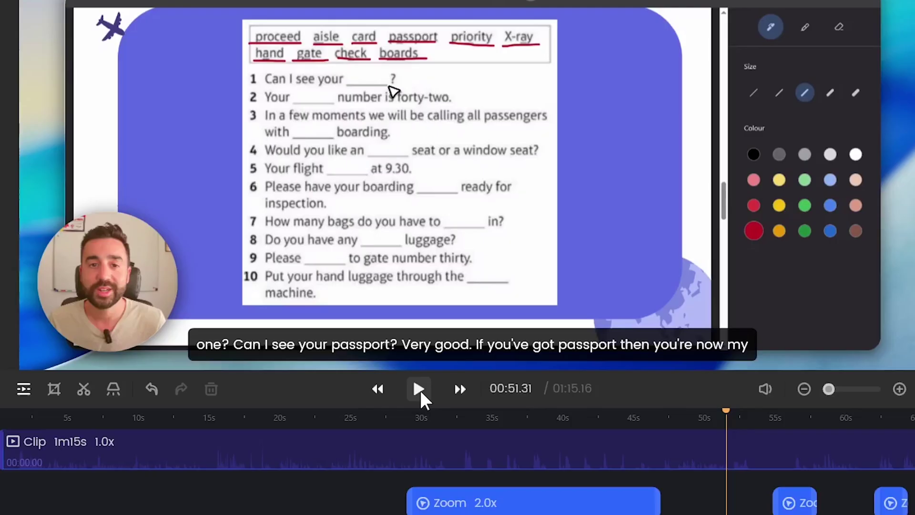
click(419, 388)
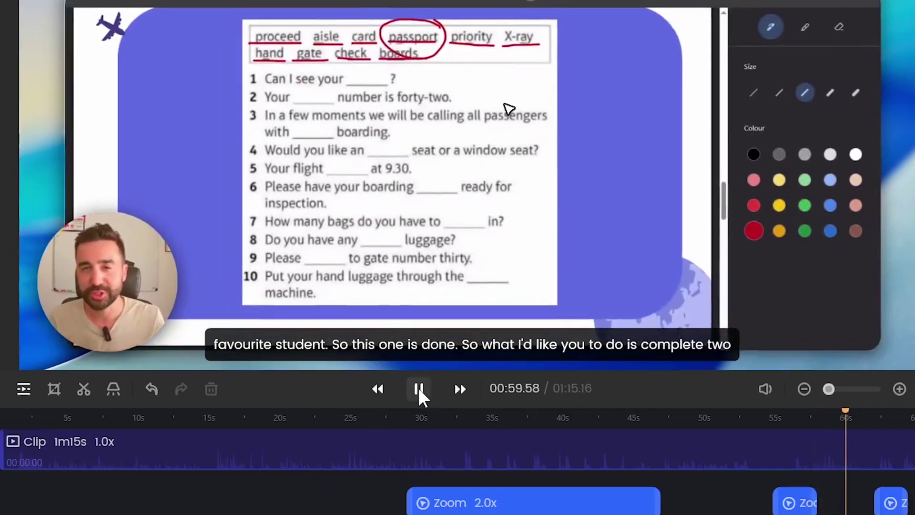
click(419, 388)
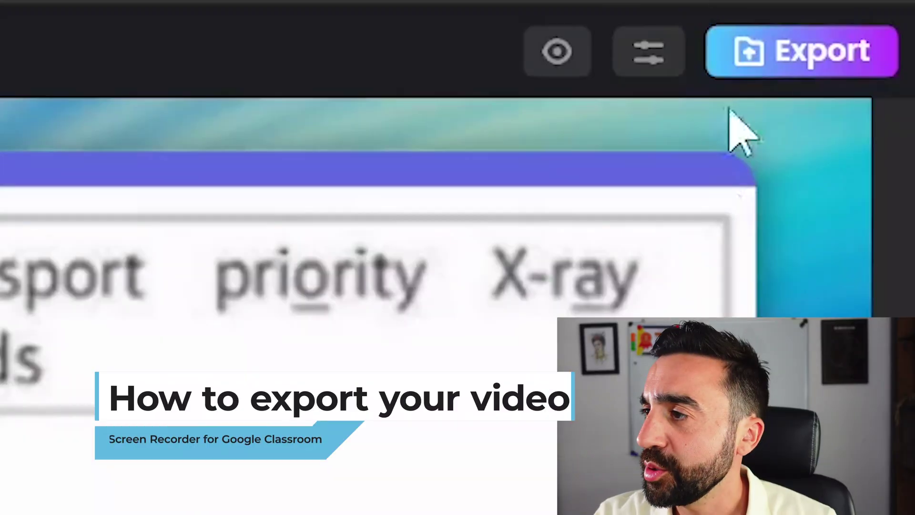
Confirm MP4 format and 720P resolution in Export Video, then start the export
click(776, 62)
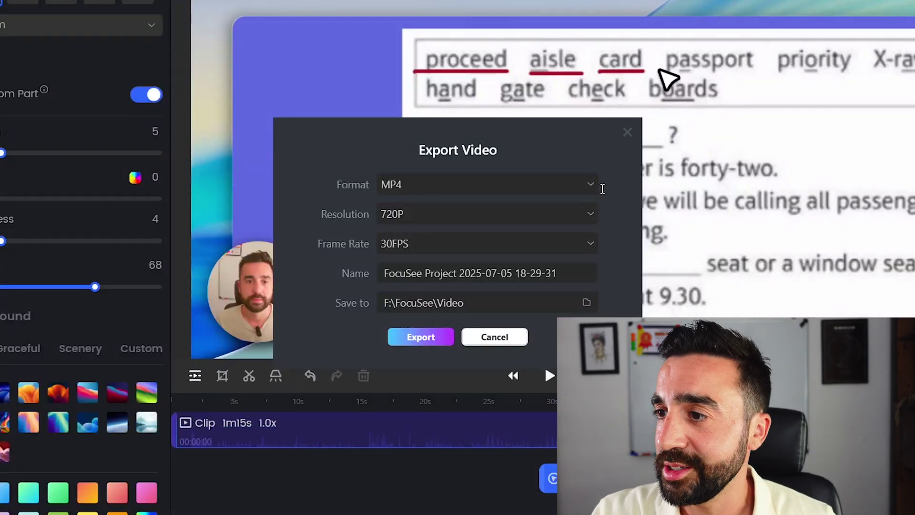
click(587, 191)
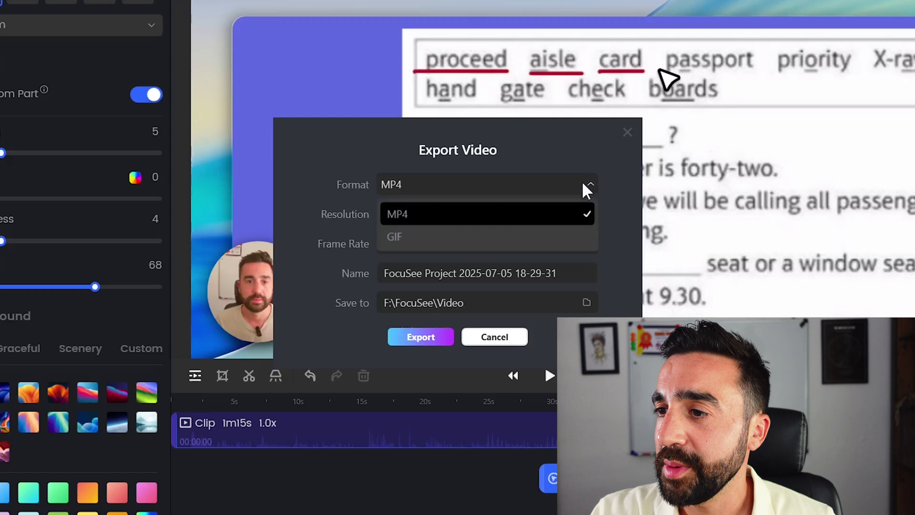
click(561, 215)
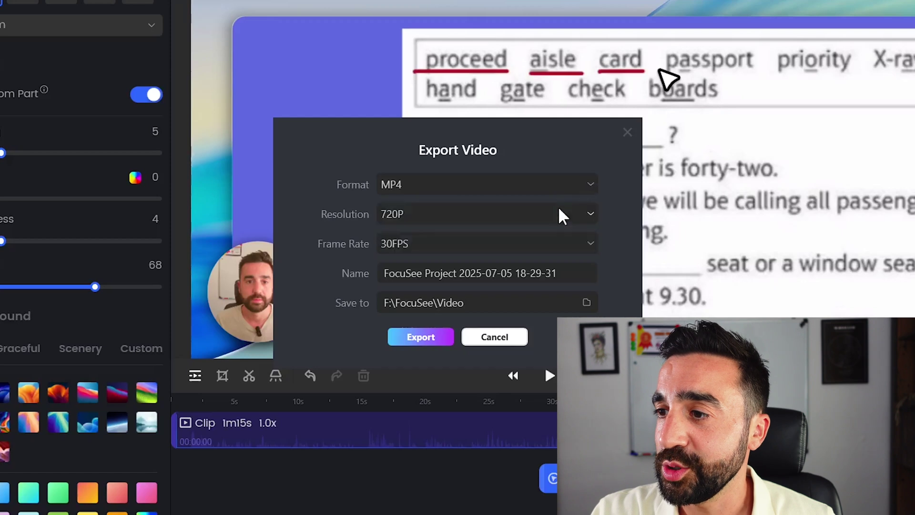
click(585, 213)
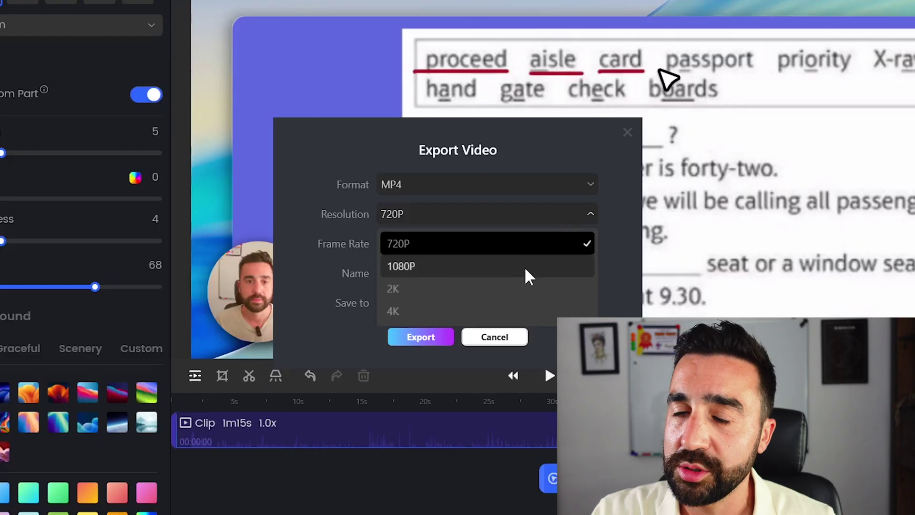
click(457, 329)
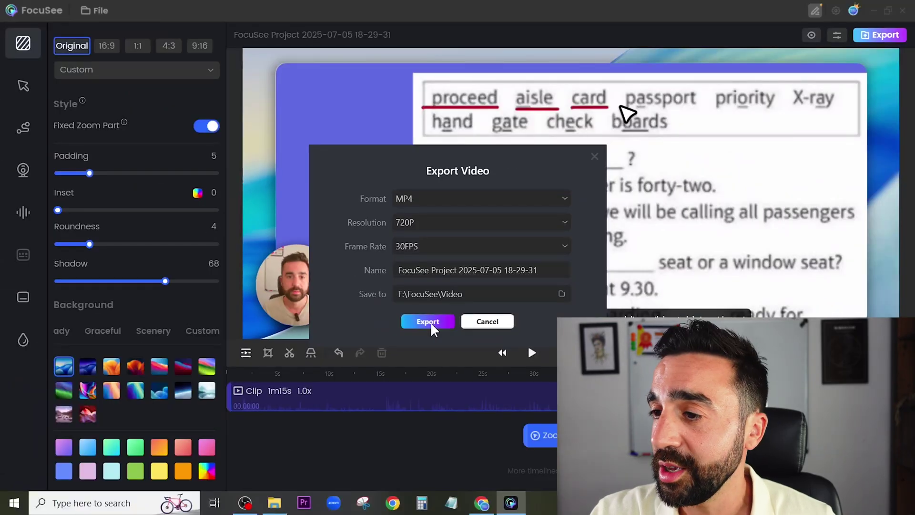
click(432, 323)
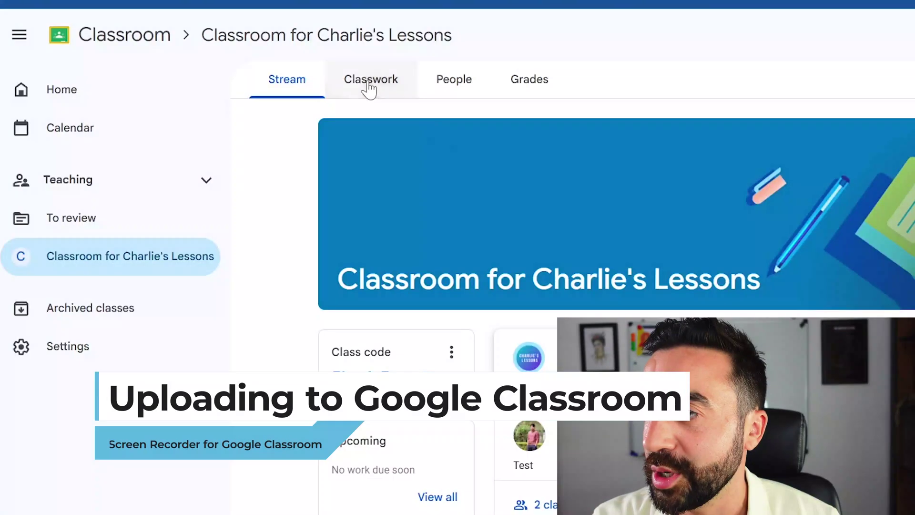
Create a new Classwork assignment titled 'Review of vocabulary for travel for next week'
click(367, 88)
click(478, 133)
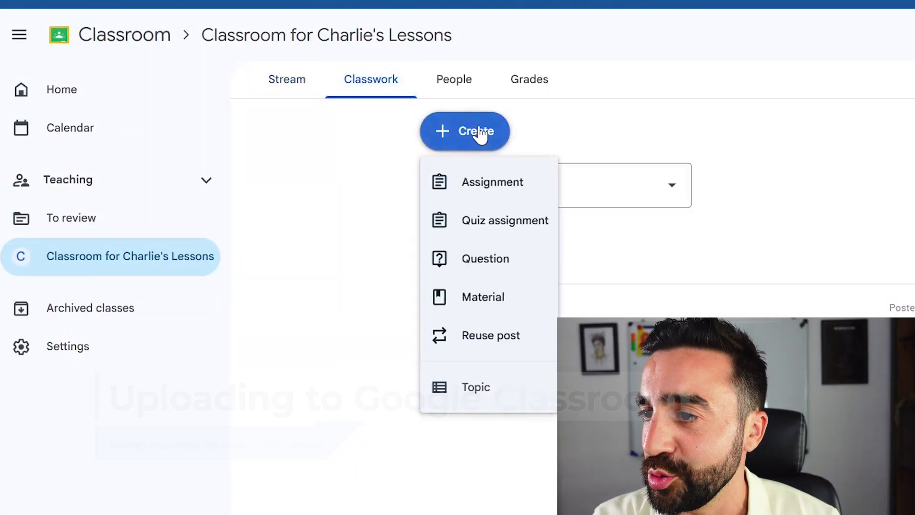
click(500, 182)
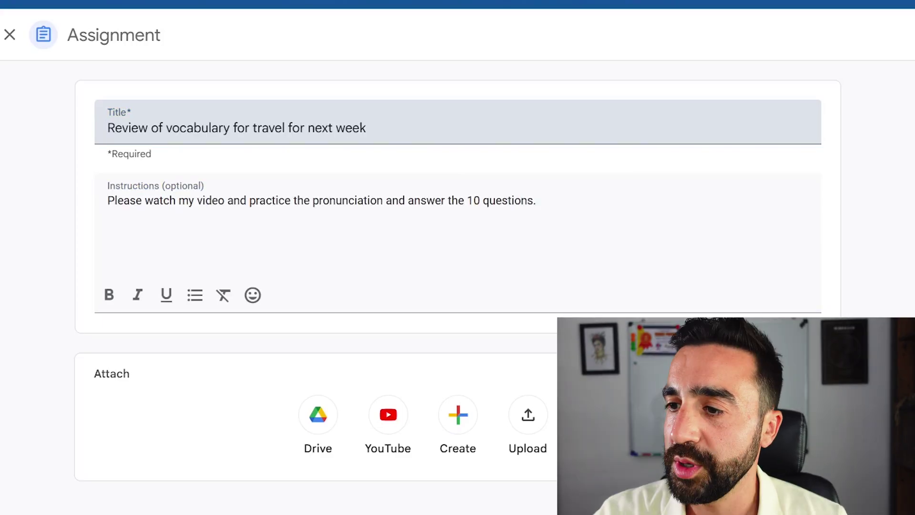
Attach the exported lesson MP4 from the computer and assign it to all students
click(529, 420)
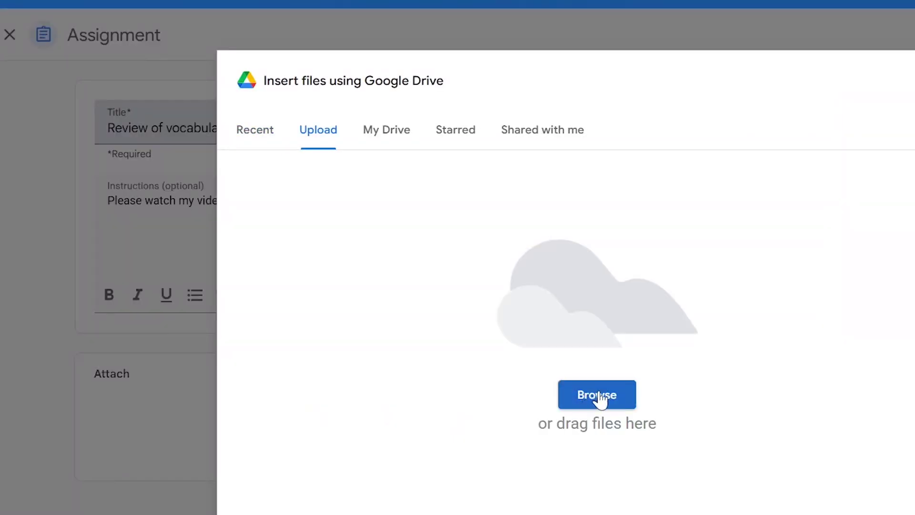
click(599, 396)
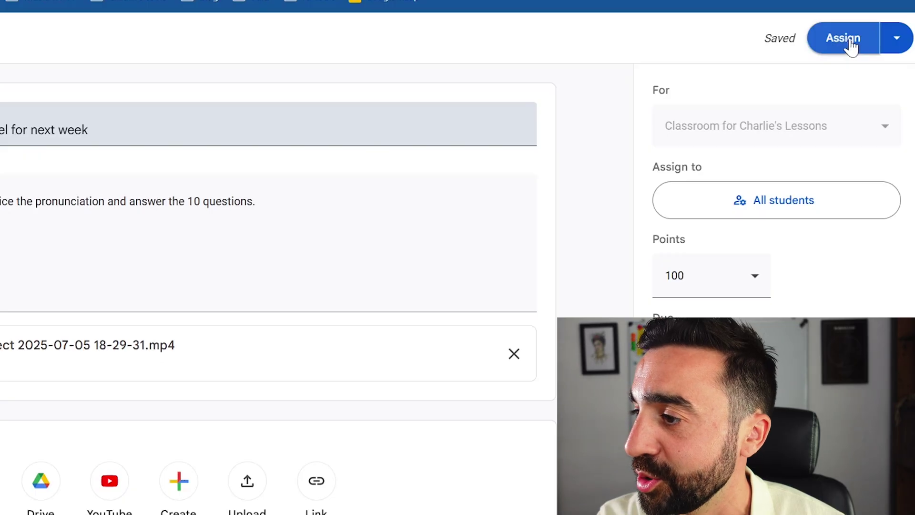
click(844, 39)
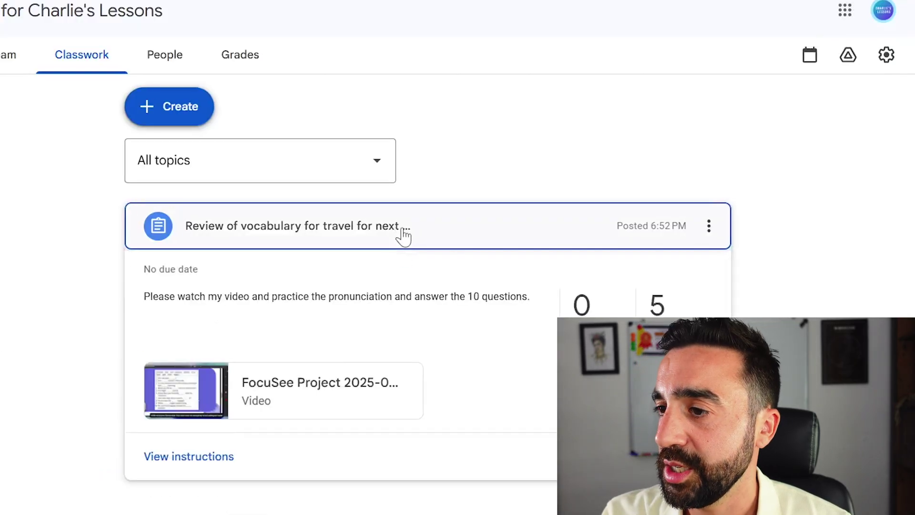
Open the FocuSee Project video attached to the new assignment card
scroll(424, 315, down, 2)
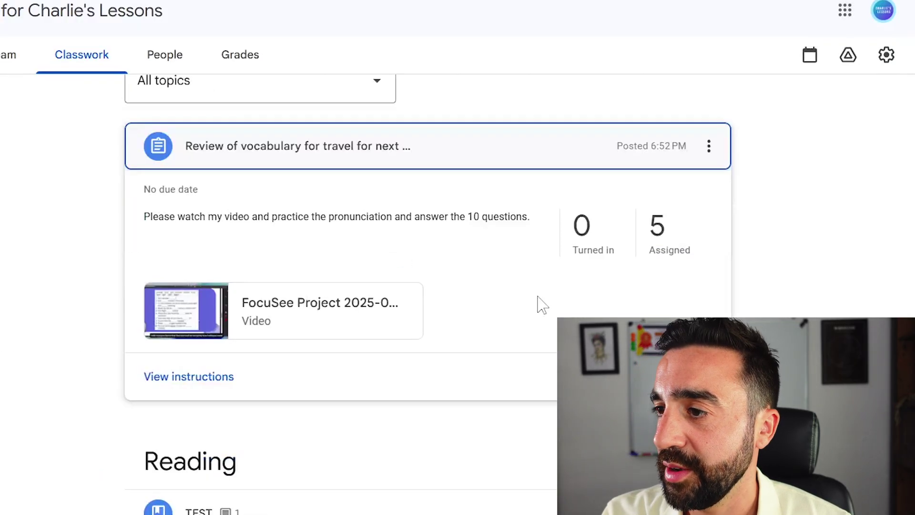
click(281, 307)
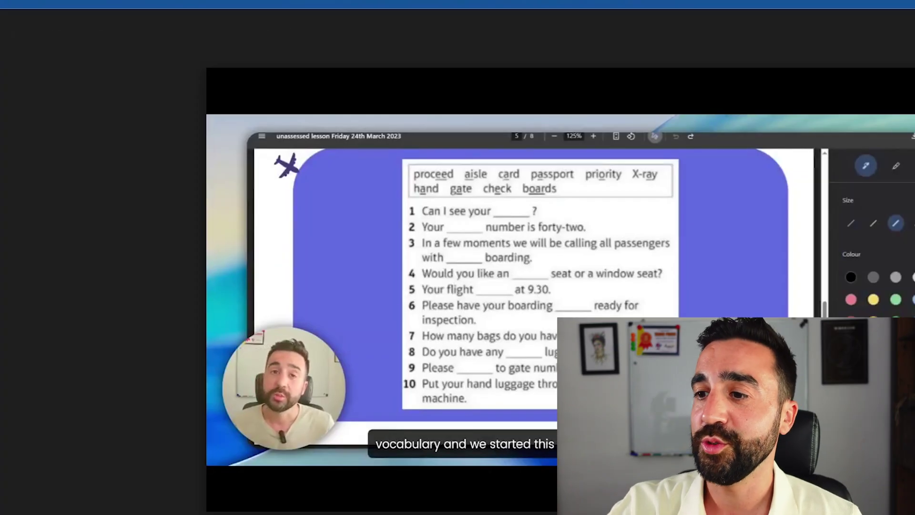
Pause the lesson video in the Drive viewer at 0:08 of 1:15
mouse_move(361, 345)
click(274, 474)
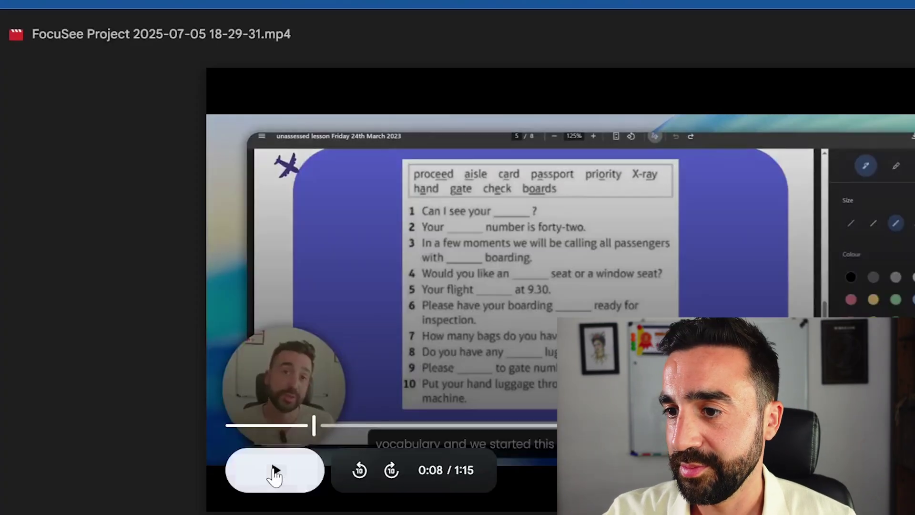